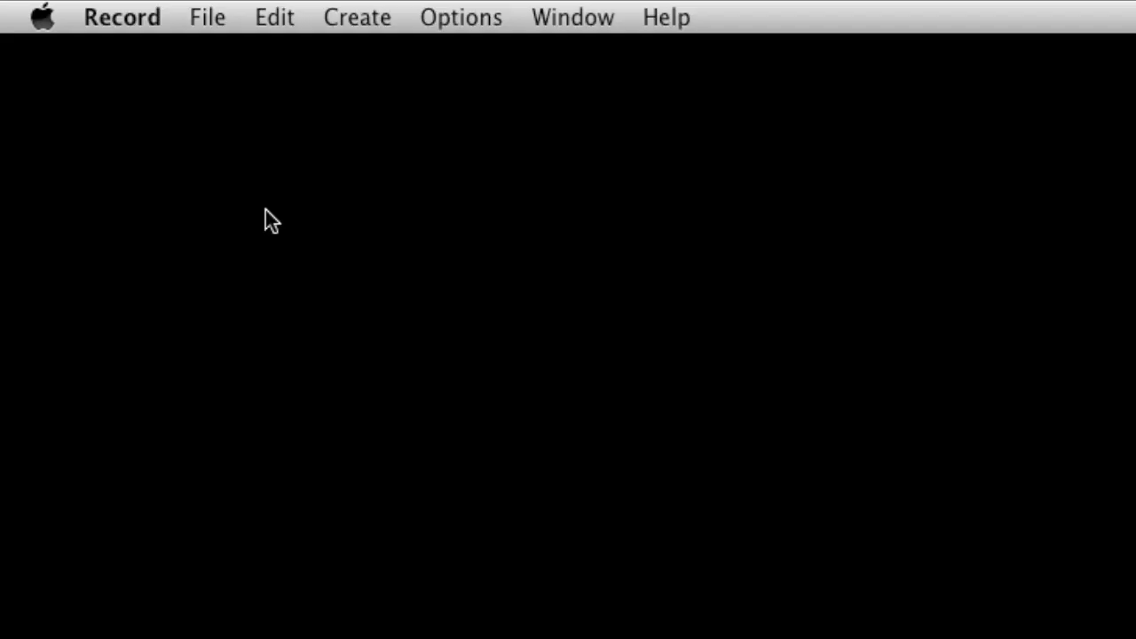
Start a new song from the File menu and rename Block 1 to 'Main Beat' in Block mode.
{"action": "left_click", "coordinate": [205, 22]}
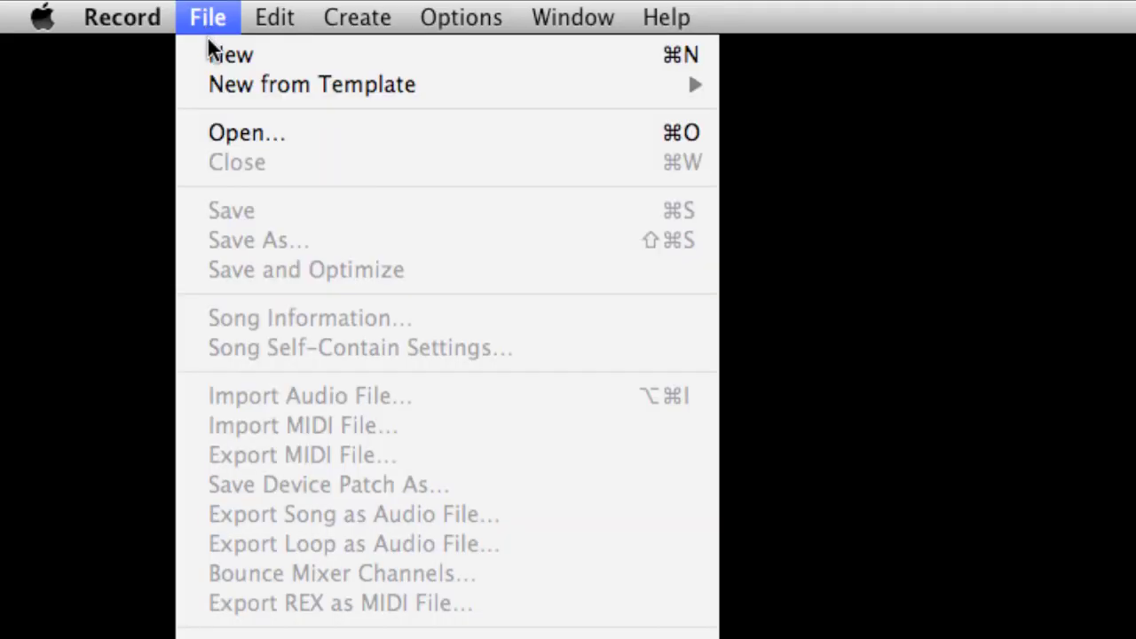
{"action": "left_click", "coordinate": [212, 55]}
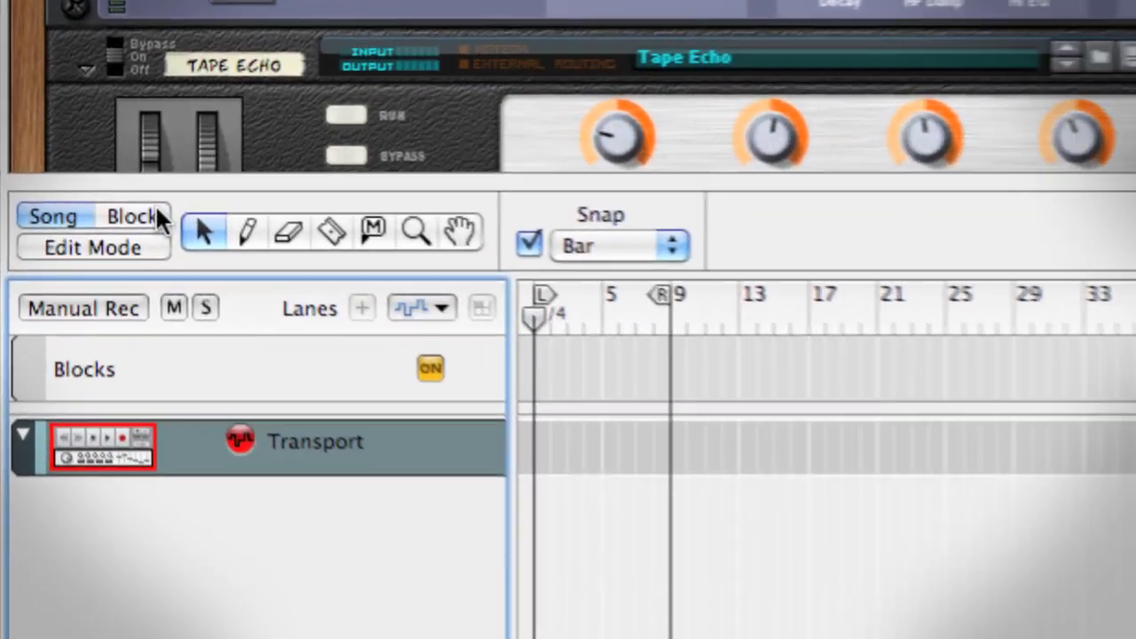
{"action": "left_click", "coordinate": [111, 200]}
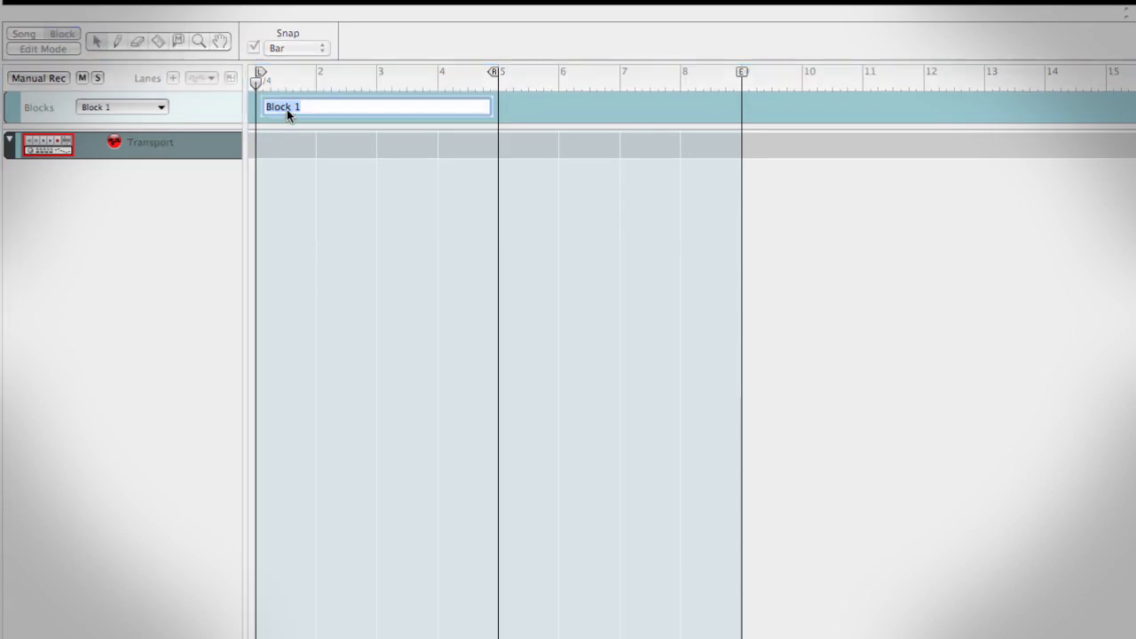
{"action": "type", "text": "Main Beat"}
{"action": "key", "text": "Return"}
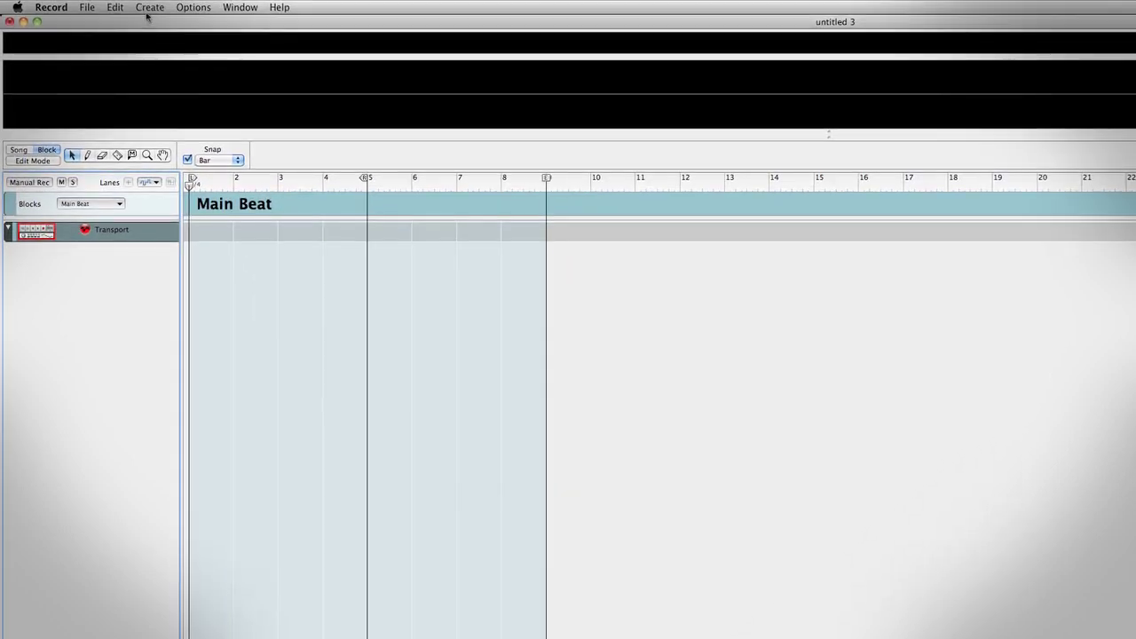
Open the Create menu to begin adding devices for the Main Beat block.
{"action": "left_click", "coordinate": [148, 8]}
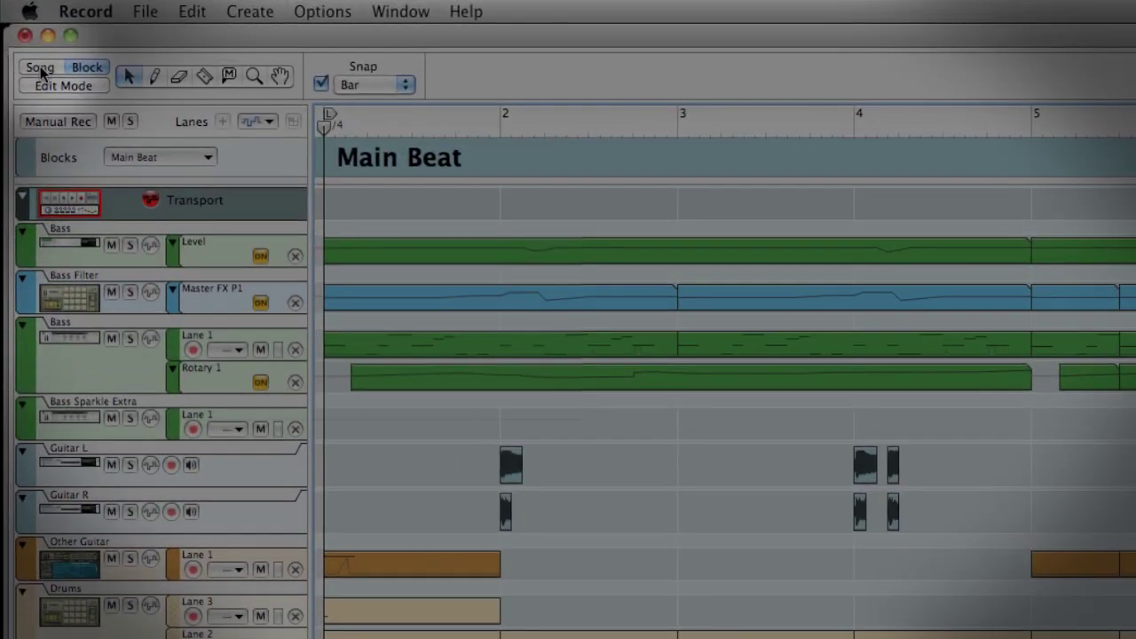
Switch the sequencer to Song mode to arrange the timeline.
{"action": "left_click", "coordinate": [23, 40]}
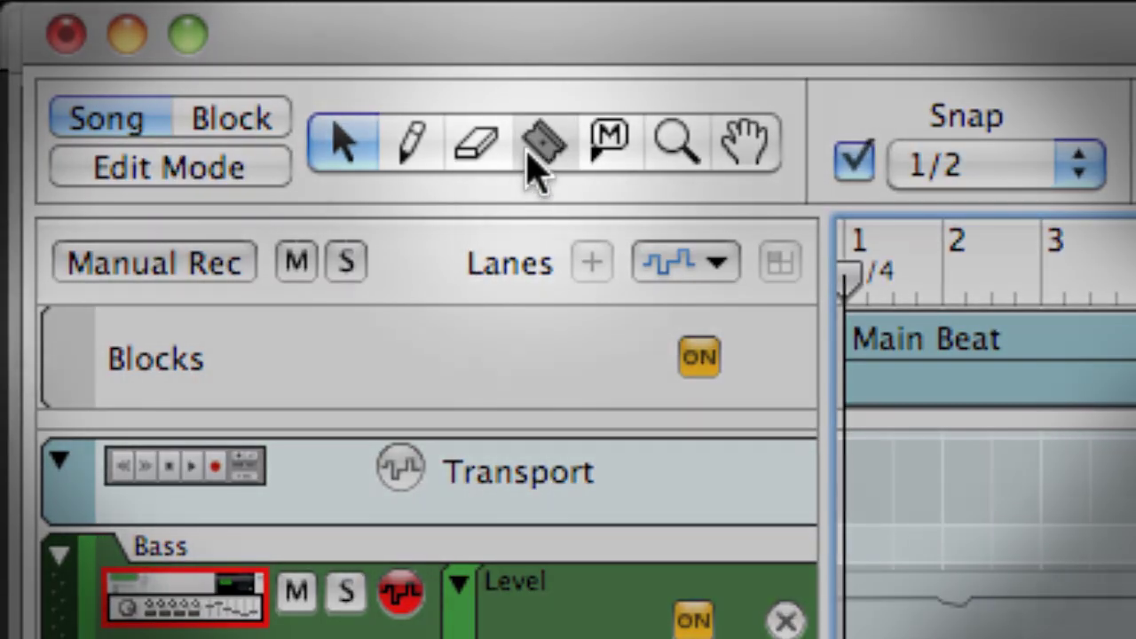
Split the Main Beat block at bar 9 and mute the guitar and drum clips in bars 1–9.
{"action": "left_click", "coordinate": [535, 152]}
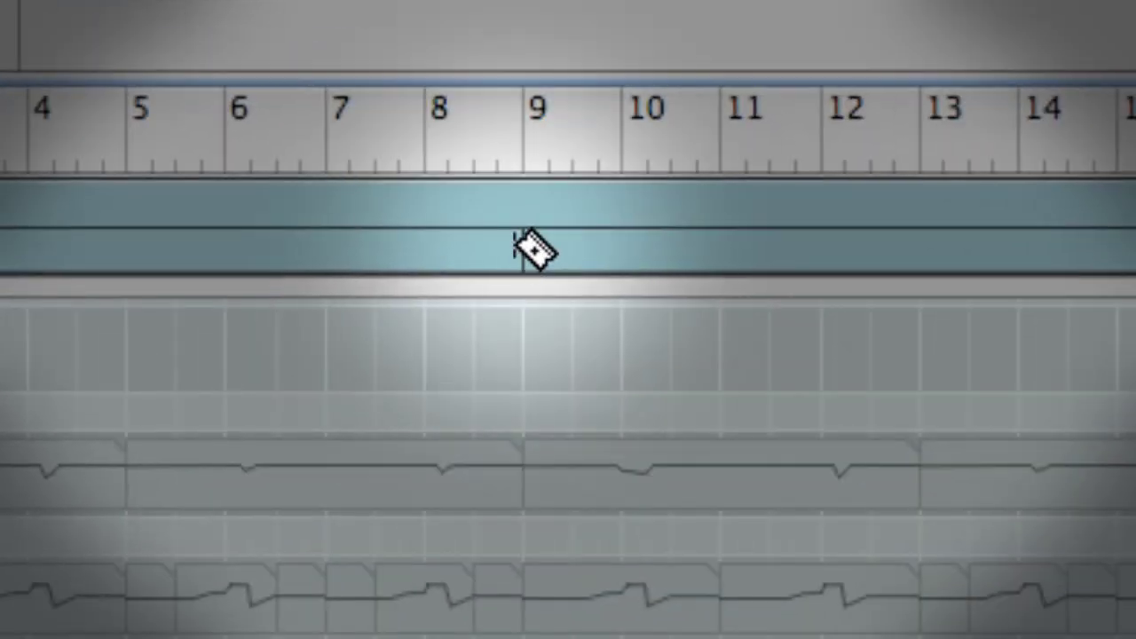
{"action": "left_click", "coordinate": [531, 230]}
{"action": "left_click", "coordinate": [257, 94]}
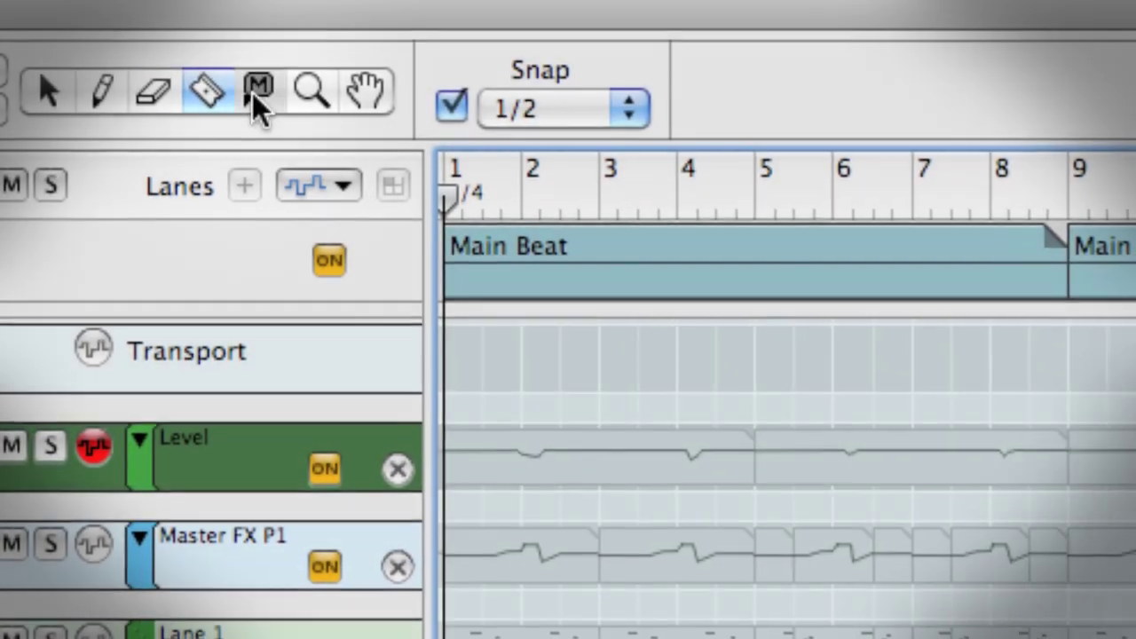
{"action": "left_click_drag", "start_coordinate": [412, 522], "coordinate": [418, 638]}
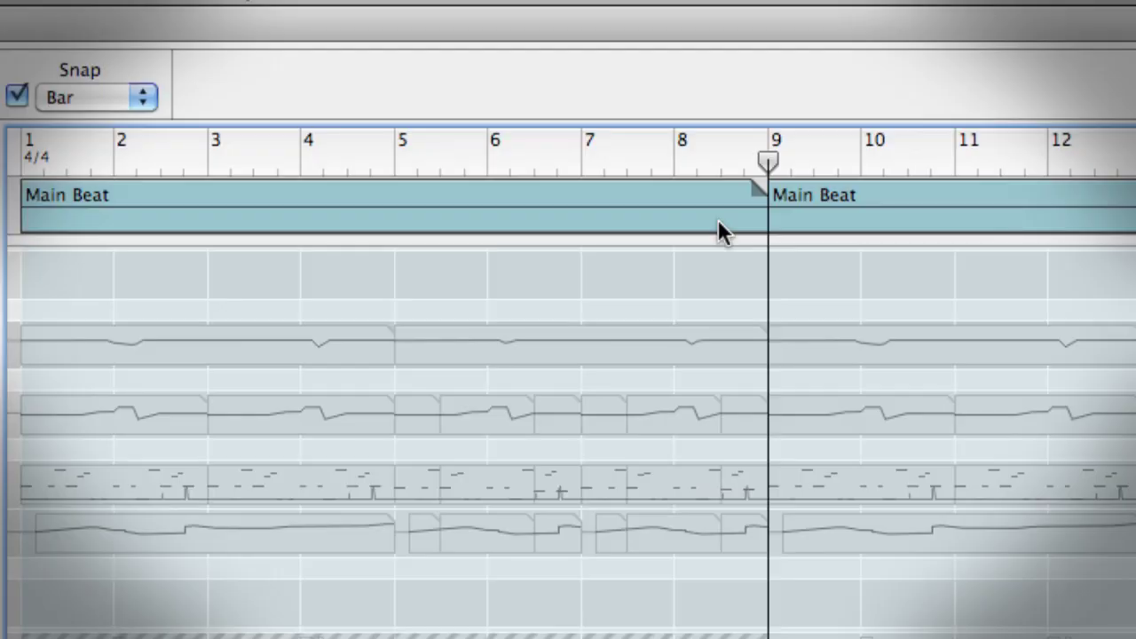
Shorten the first Main Beat block to four bars and paste a copy at bar 5.
{"action": "left_click", "coordinate": [717, 219]}
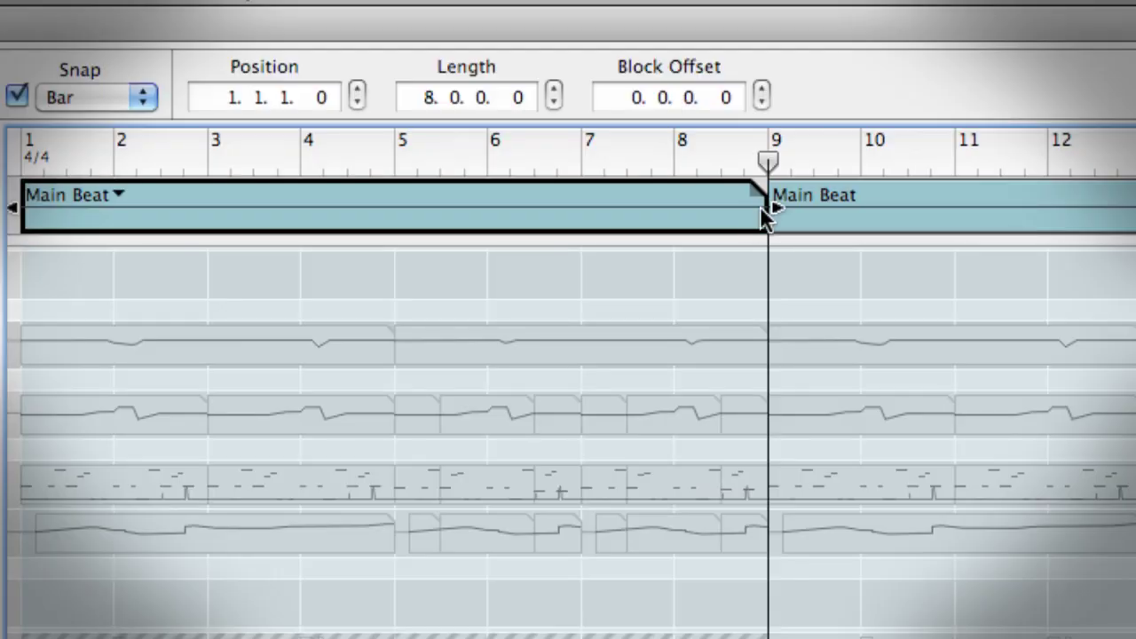
{"action": "left_click_drag", "start_coordinate": [772, 205], "coordinate": [415, 196]}
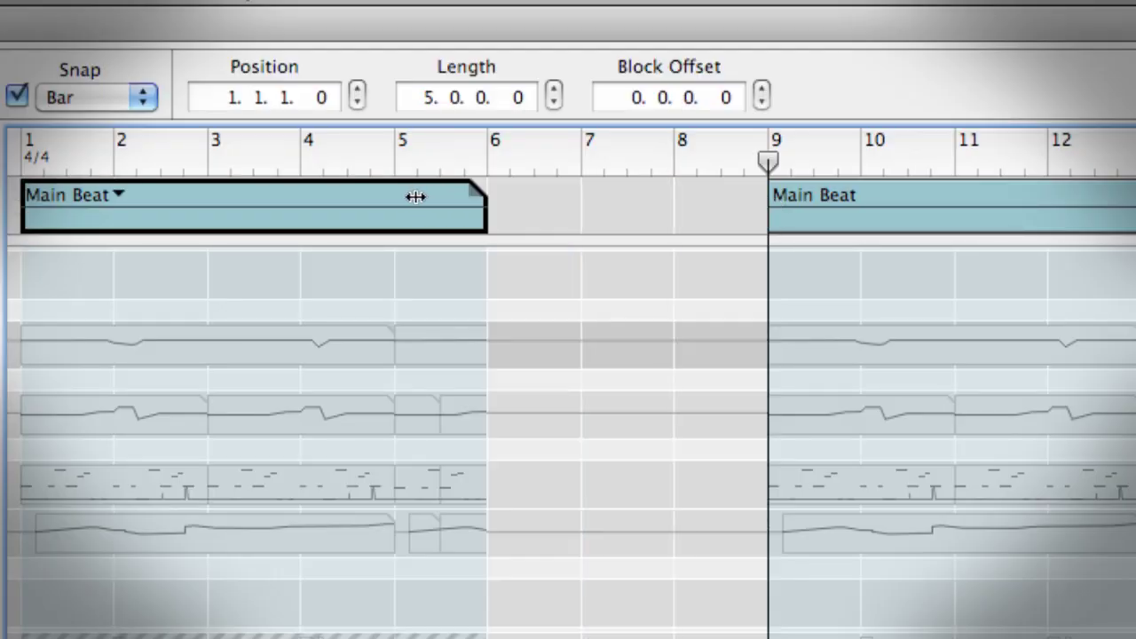
{"action": "right_click", "coordinate": [352, 229]}
{"action": "left_click", "coordinate": [394, 261]}
{"action": "right_click", "coordinate": [460, 233]}
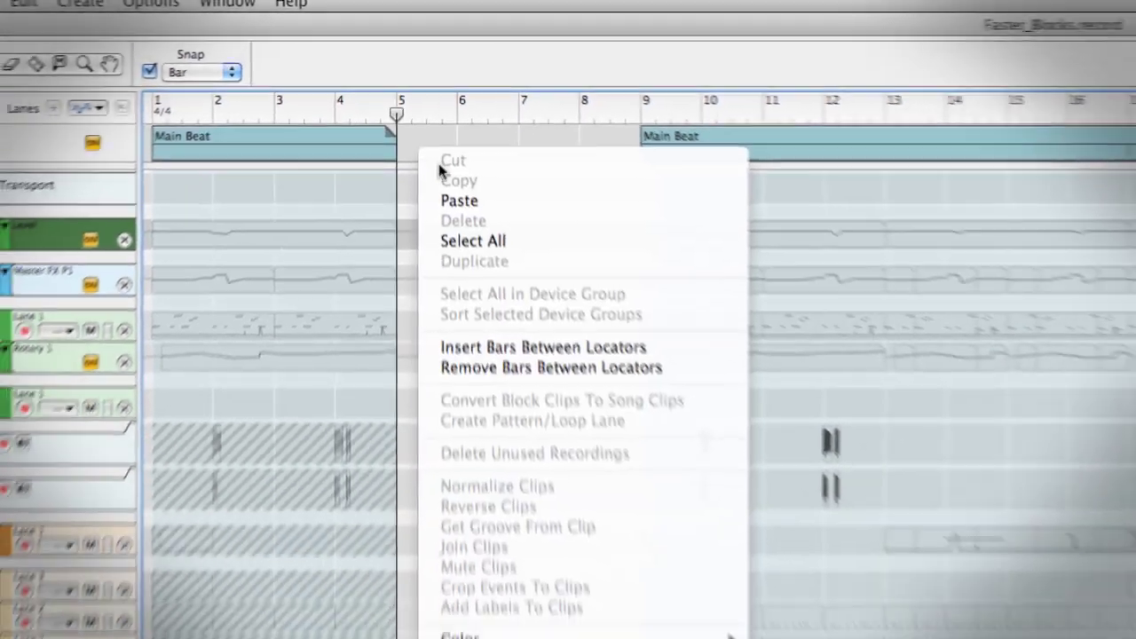
{"action": "left_click", "coordinate": [457, 200]}
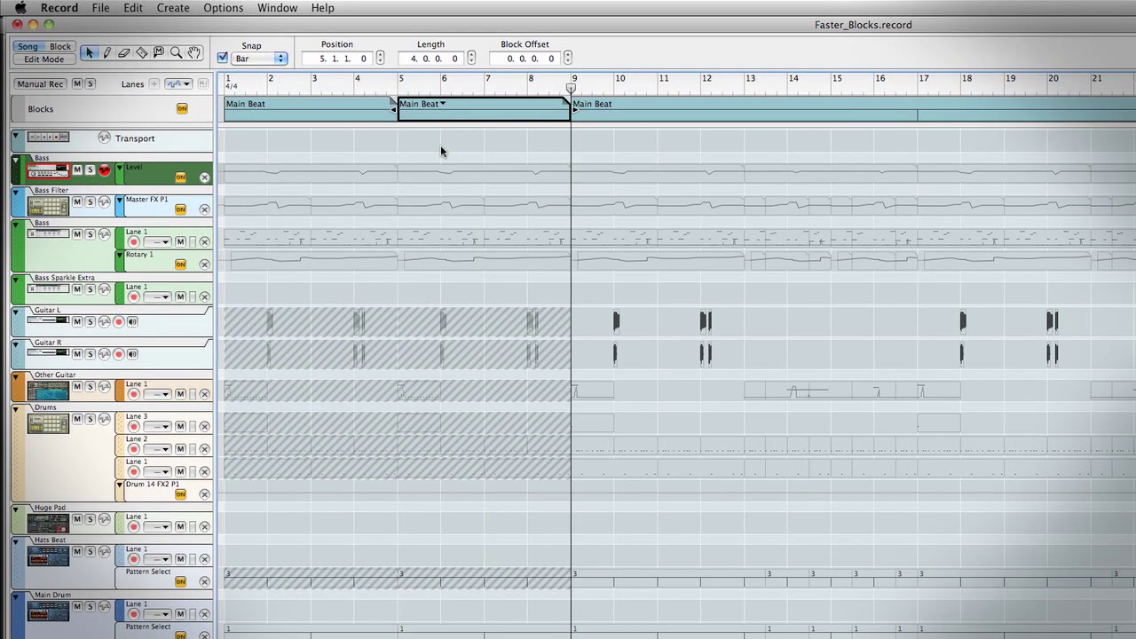
Pick the Mute tool, then play the intro back from around bar 3.
{"action": "left_click", "coordinate": [158, 54]}
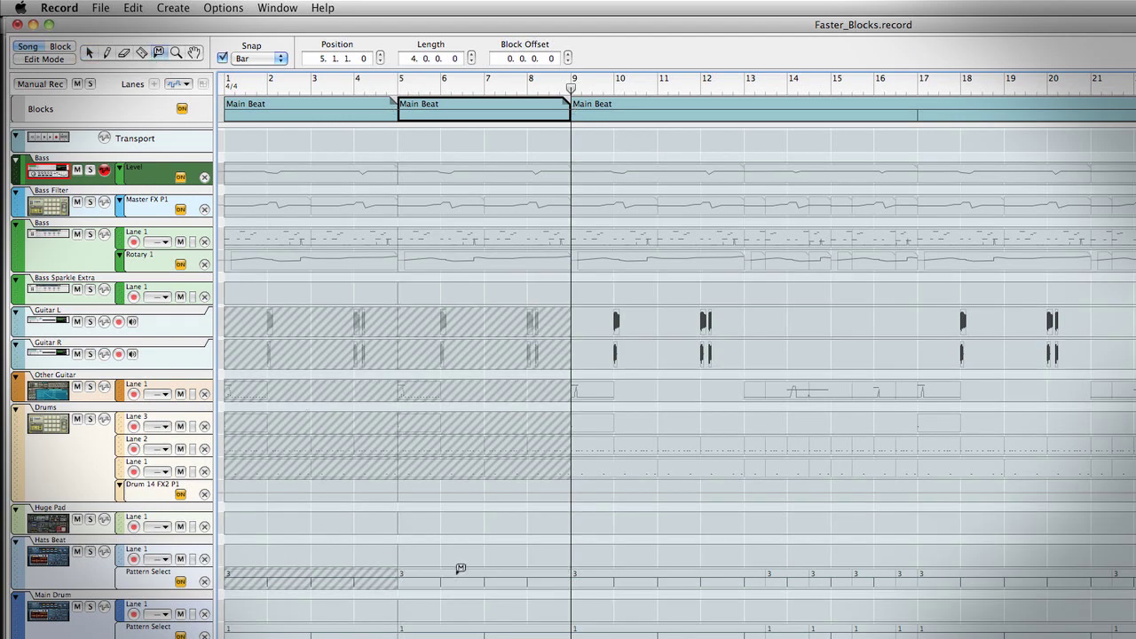
{"action": "left_click", "coordinate": [305, 86]}
{"action": "key", "text": "space"}
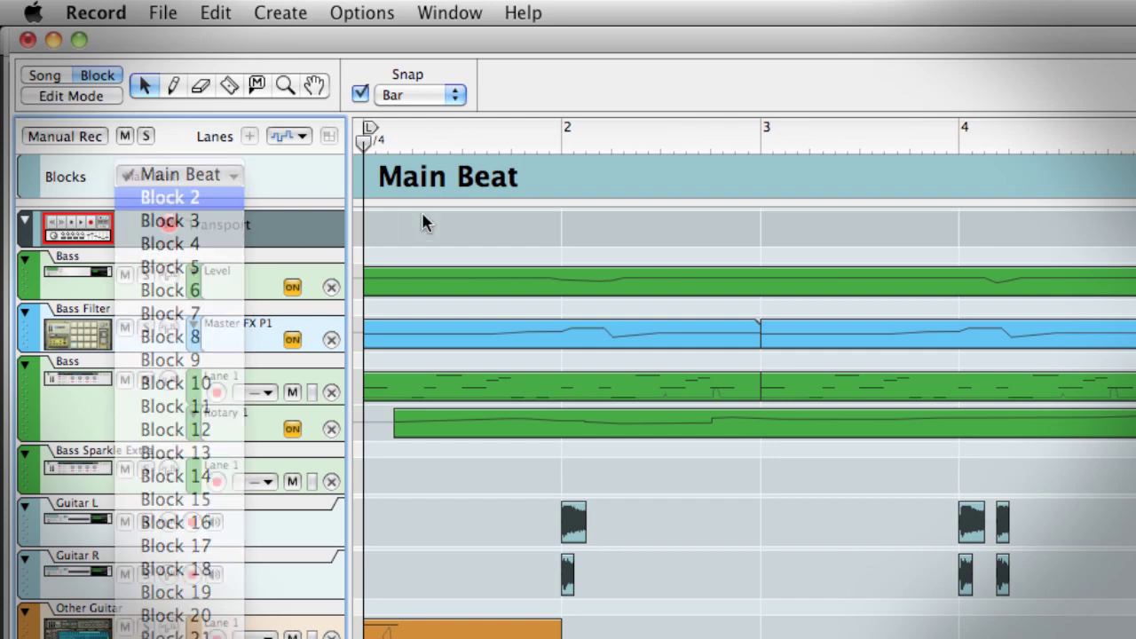
Rename the new block to 'Verse'.
{"action": "double_click", "coordinate": [409, 182]}
{"action": "type", "text": "Verse"}
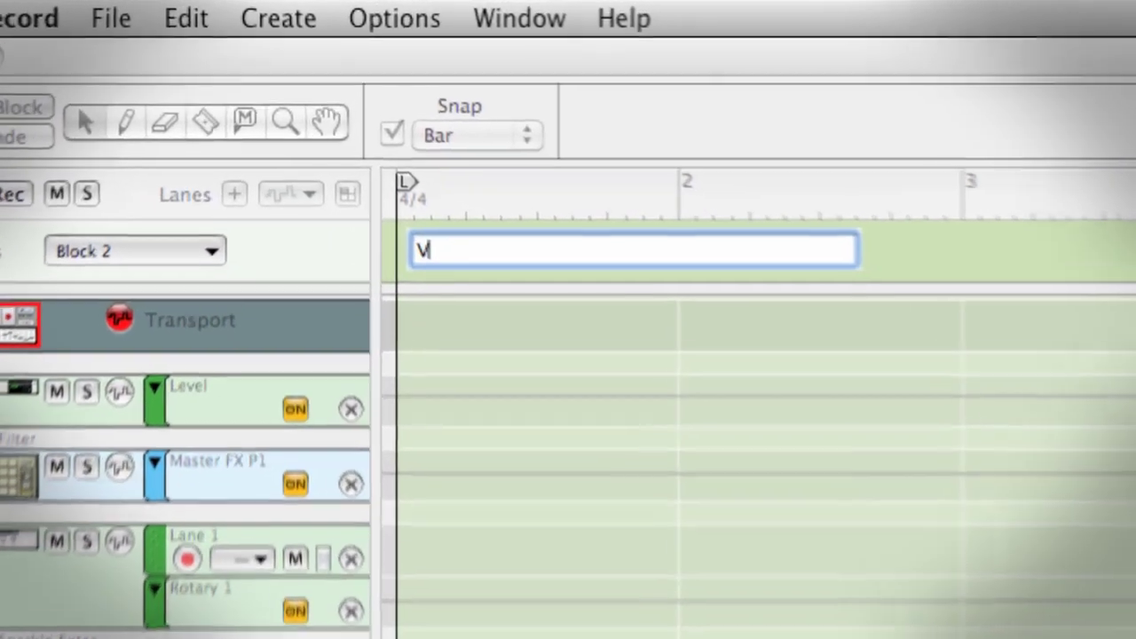
{"action": "key", "text": "Return"}
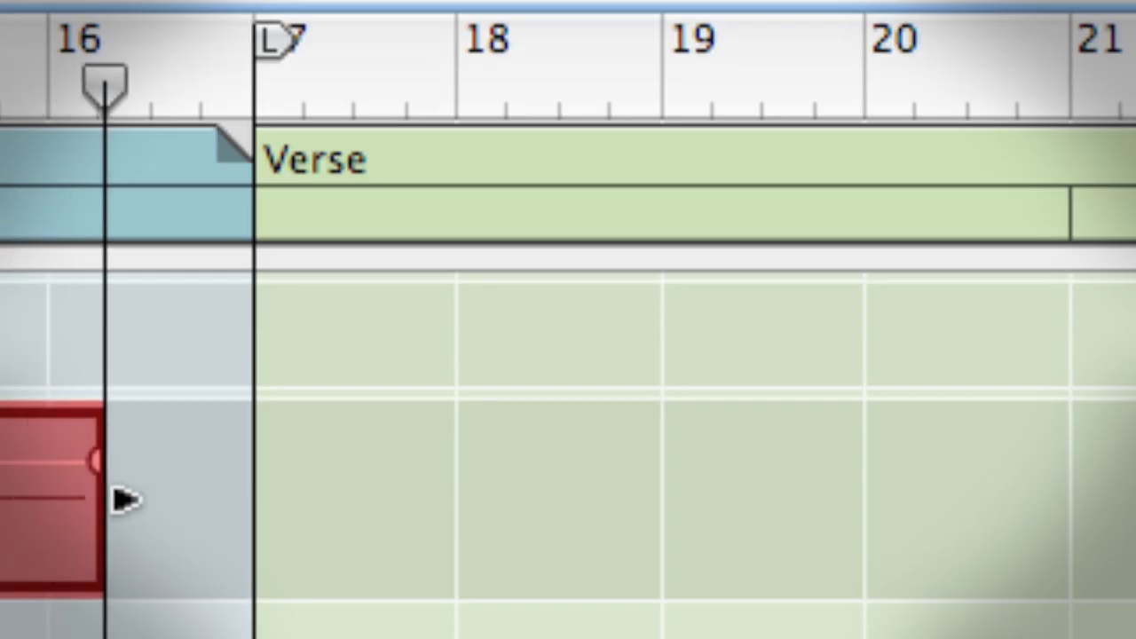
Stretch the Verse block on the song timeline out toward bar 29.
{"action": "left_click_drag", "start_coordinate": [124, 499], "coordinate": [337, 496]}
{"action": "left_click_drag", "start_coordinate": [302, 459], "coordinate": [357, 458]}
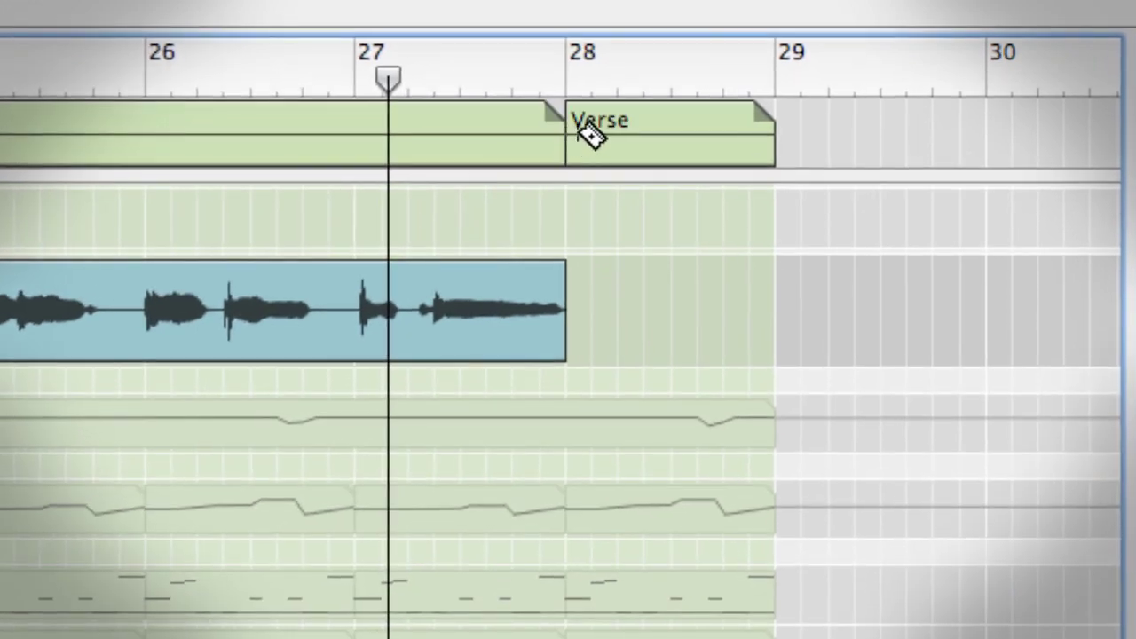
Slice the Verse's last bar at five points before bar 29 and delete alternate slices.
{"action": "left_click", "coordinate": [592, 128]}
{"action": "left_click", "coordinate": [618, 129]}
{"action": "left_click", "coordinate": [644, 128]}
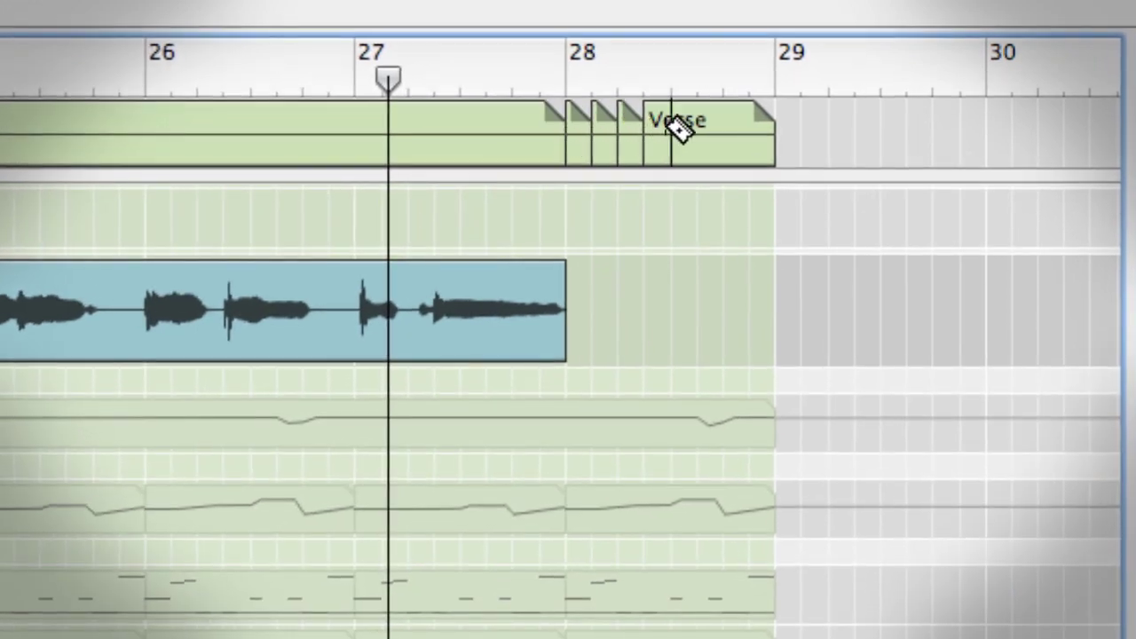
{"action": "left_click", "coordinate": [671, 129]}
{"action": "left_click", "coordinate": [698, 129]}
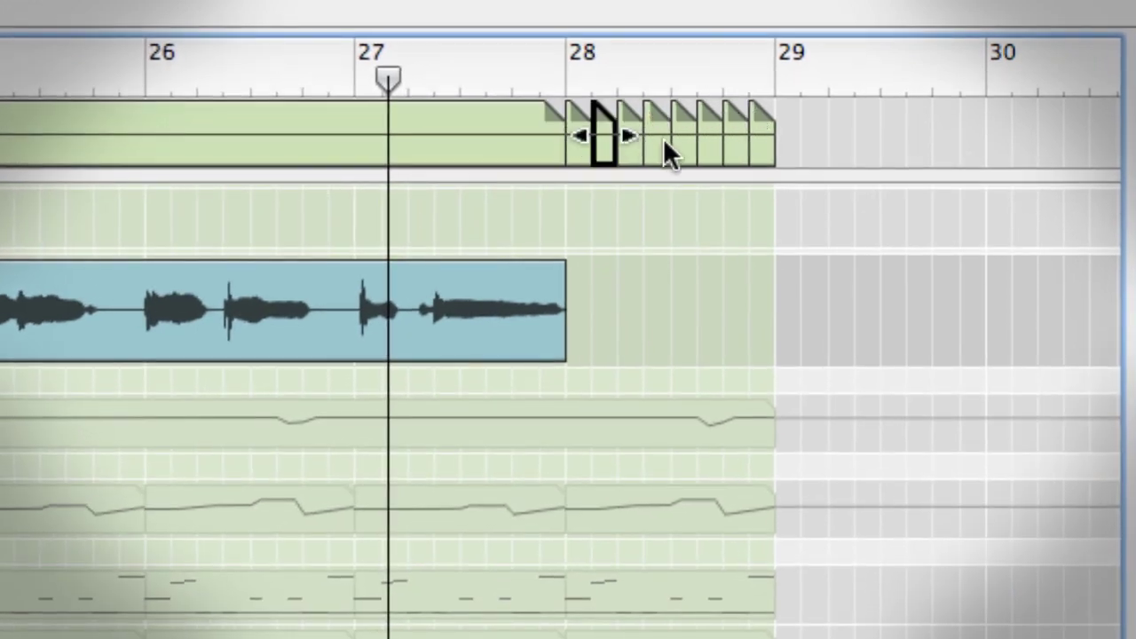
{"action": "key", "text": "Delete"}
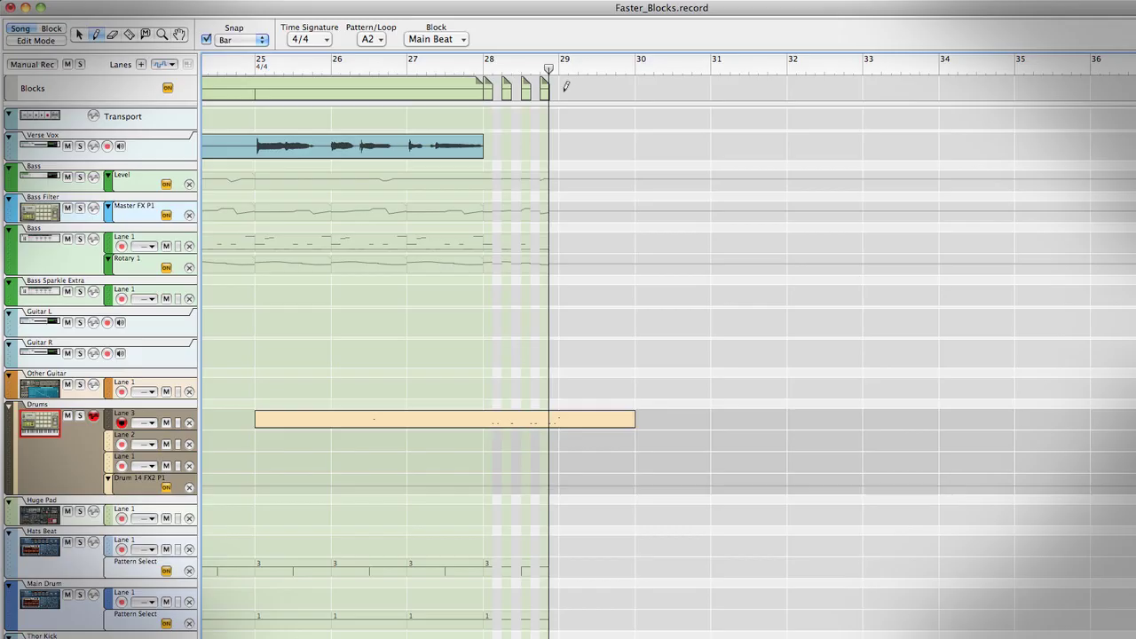
Draw a Main Beat block from bar 29 to past bar 36 and return to the Arrow tool.
{"action": "mouse_move", "coordinate": [566, 86]}
{"action": "left_mouse_down"}
{"action": "mouse_move", "coordinate": [1109, 93]}
{"action": "mouse_move", "coordinate": [1100, 124]}
{"action": "left_mouse_up"}
{"action": "key", "text": "q"}
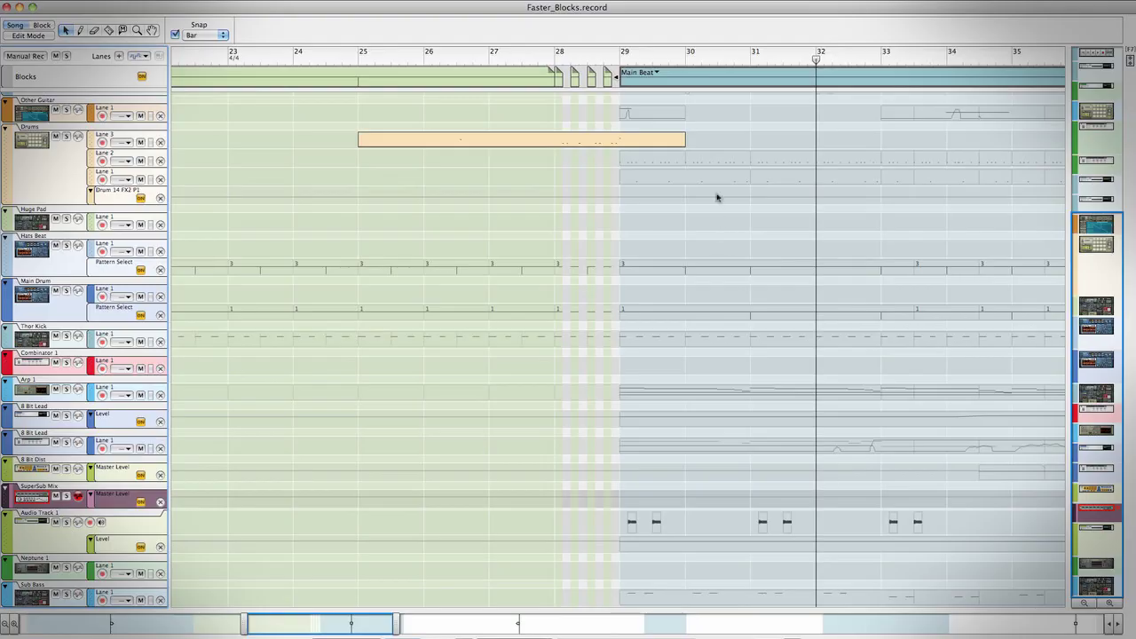
Open the Main Beat block and draw a one-bar Master Level clip in the SuperSub Mix lane.
{"action": "double_click", "coordinate": [677, 84]}
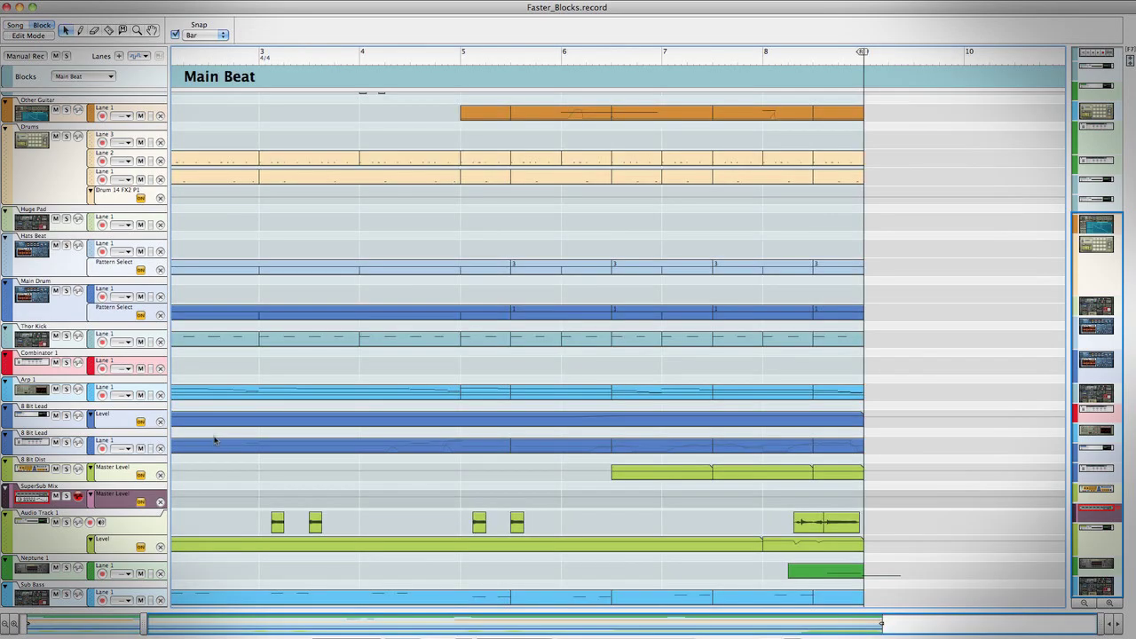
{"action": "left_click", "coordinate": [228, 490]}
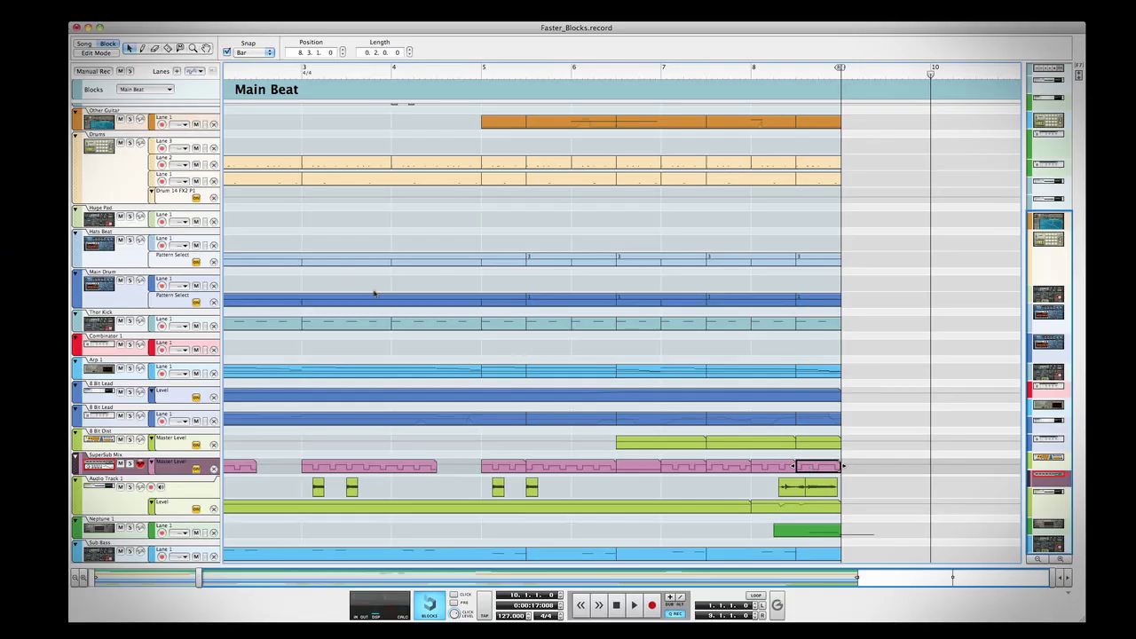
Leave Block edit mode for the song timeline, where the SuperSub Mix gated pattern plays in every Main Beat.
{"action": "left_click", "coordinate": [80, 44]}
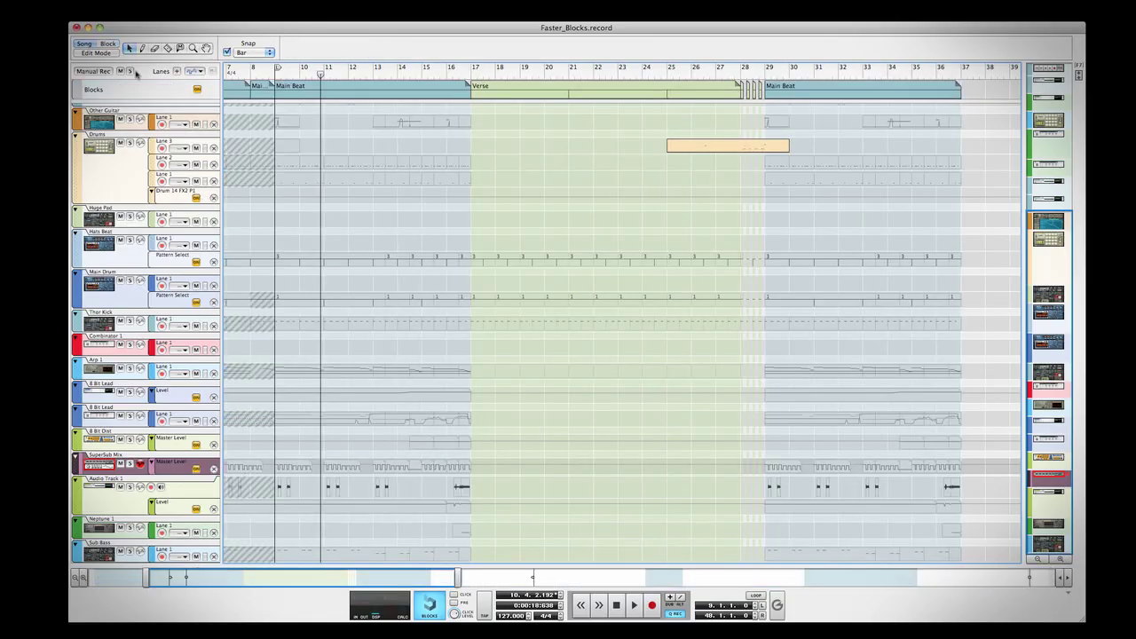